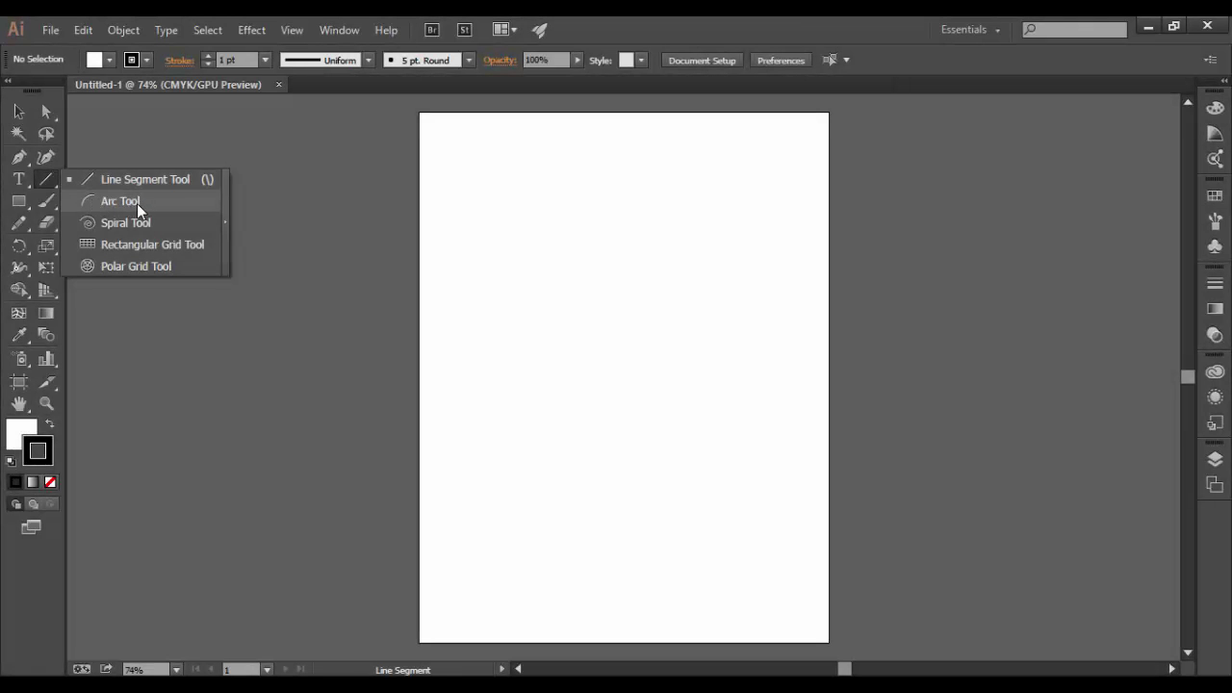
Tear off the Line Segment tool flyout into a floating panel, select the Arc Tool, and move the panel aside
left_click(225, 201)
left_click_drag(184, 193, 240, 175)
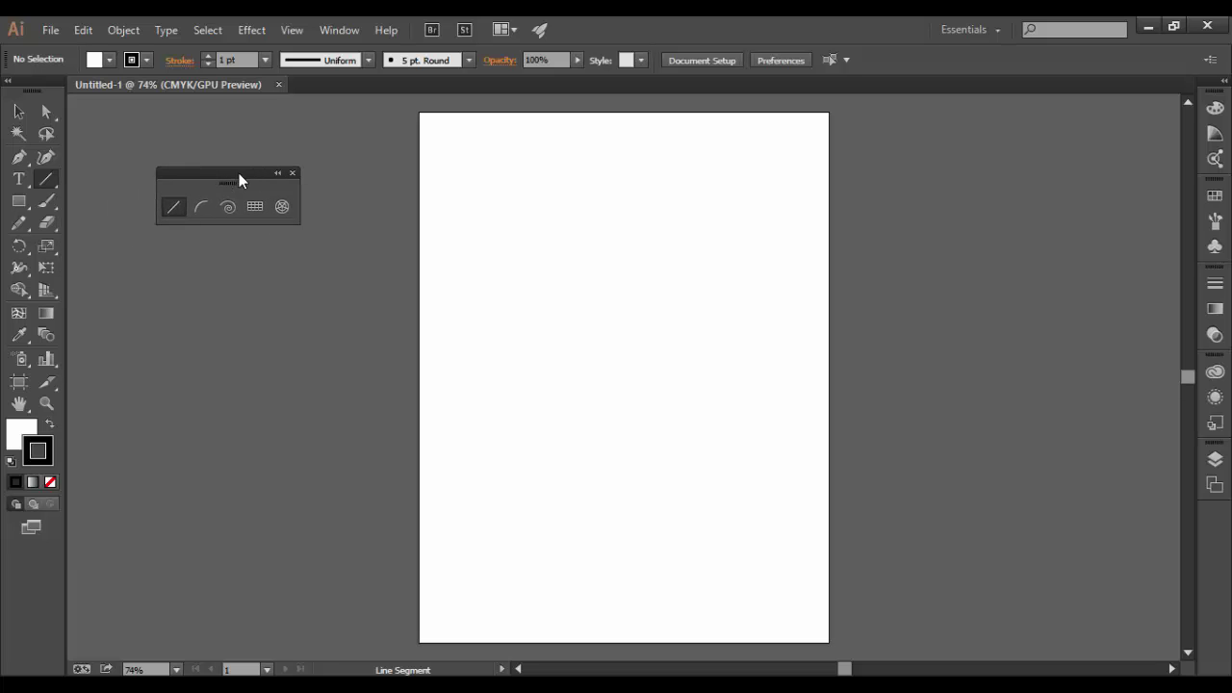
left_click(199, 208)
left_click(46, 181)
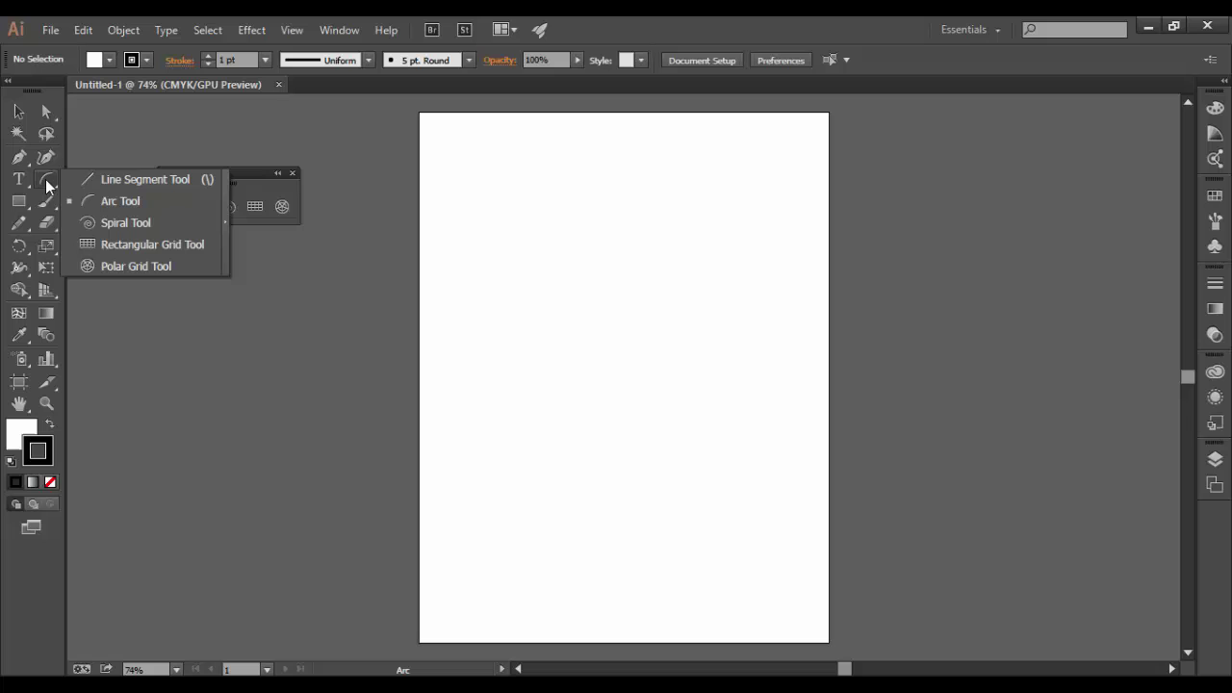
left_click(223, 217)
left_click_drag(156, 192, 225, 145)
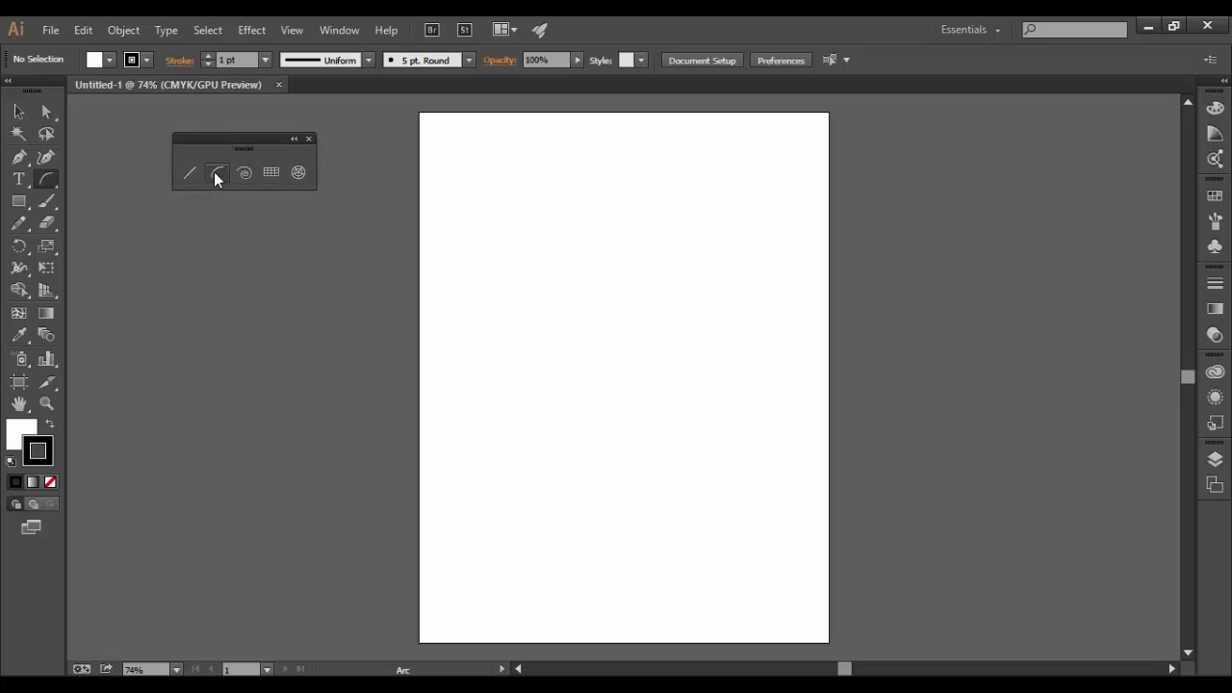
Create a 100 pt arc from Arc Segment Tool Options, then drag two more arcs, flipping the left one
left_click(583, 319)
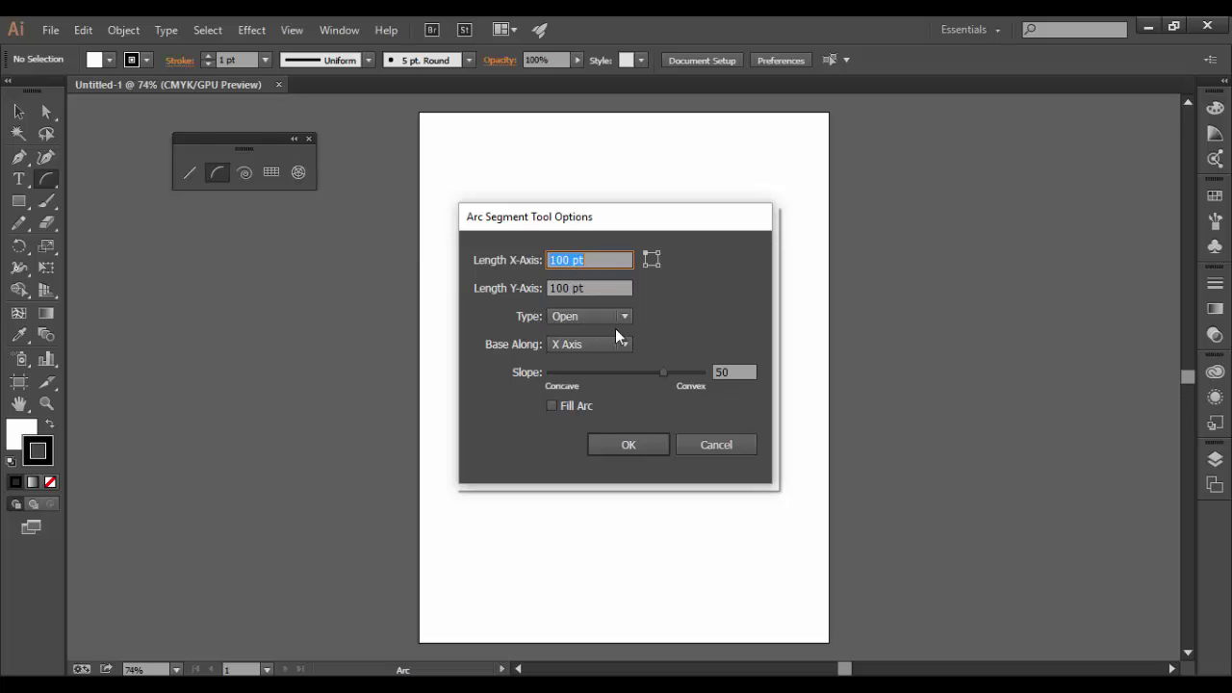
left_click(629, 445)
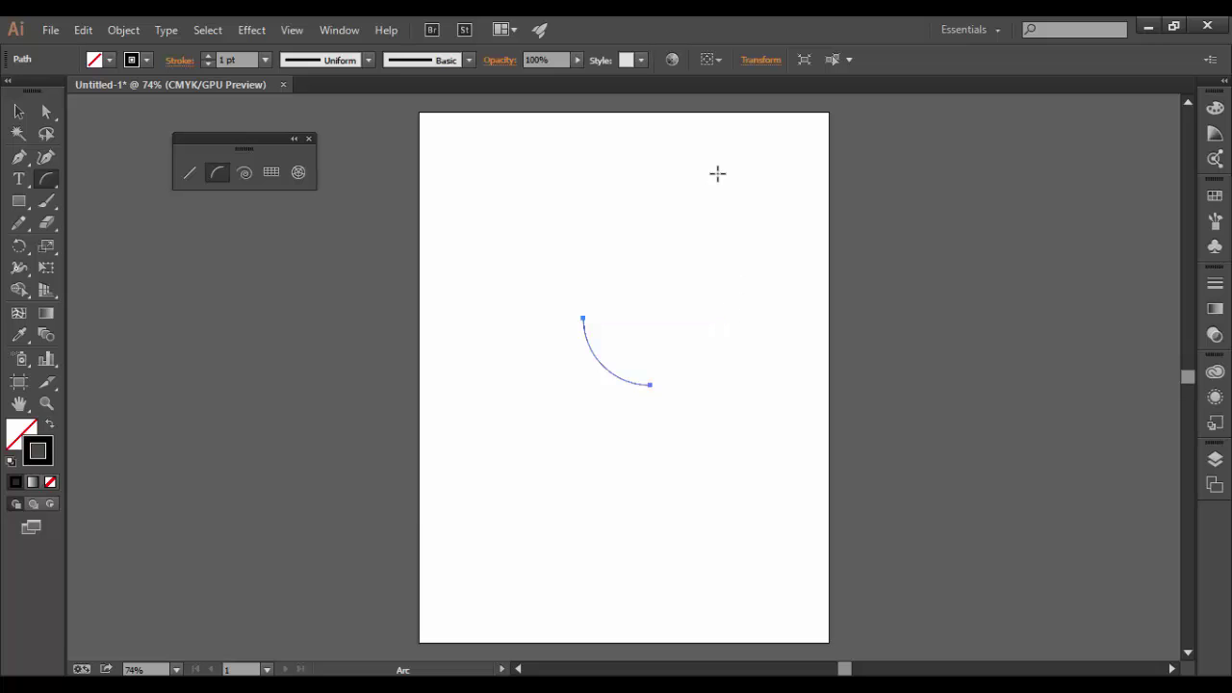
left_click_drag(709, 213, 767, 138)
mouse_move(531, 165)
left_mouse_down()
mouse_move(586, 198)
mouse_move(586, 283)
mouse_move(608, 241)
mouse_move(569, 273)
mouse_move(594, 227)
mouse_move(586, 267)
mouse_move(549, 289)
mouse_move(514, 286)
mouse_move(542, 285)
mouse_move(531, 284)
left_mouse_up()
key("f")
key("f")
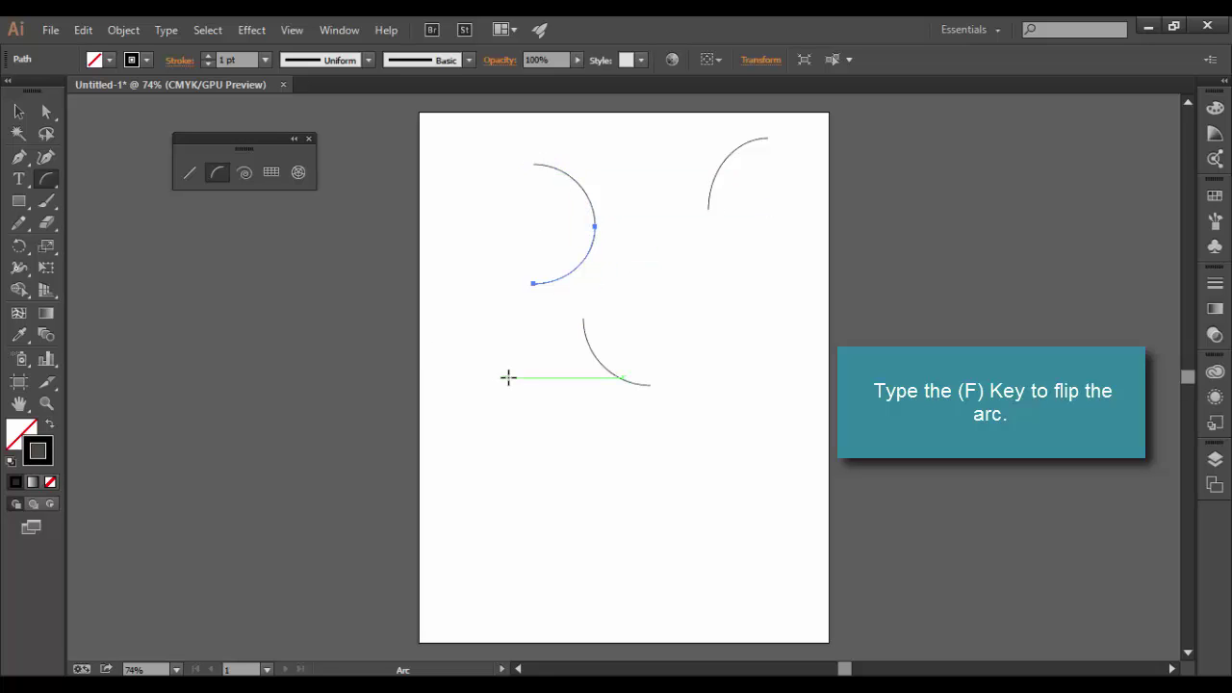
Marquee-select the two left arcs with Direct Selection and join them using Object > Path > Join
left_click(46, 112)
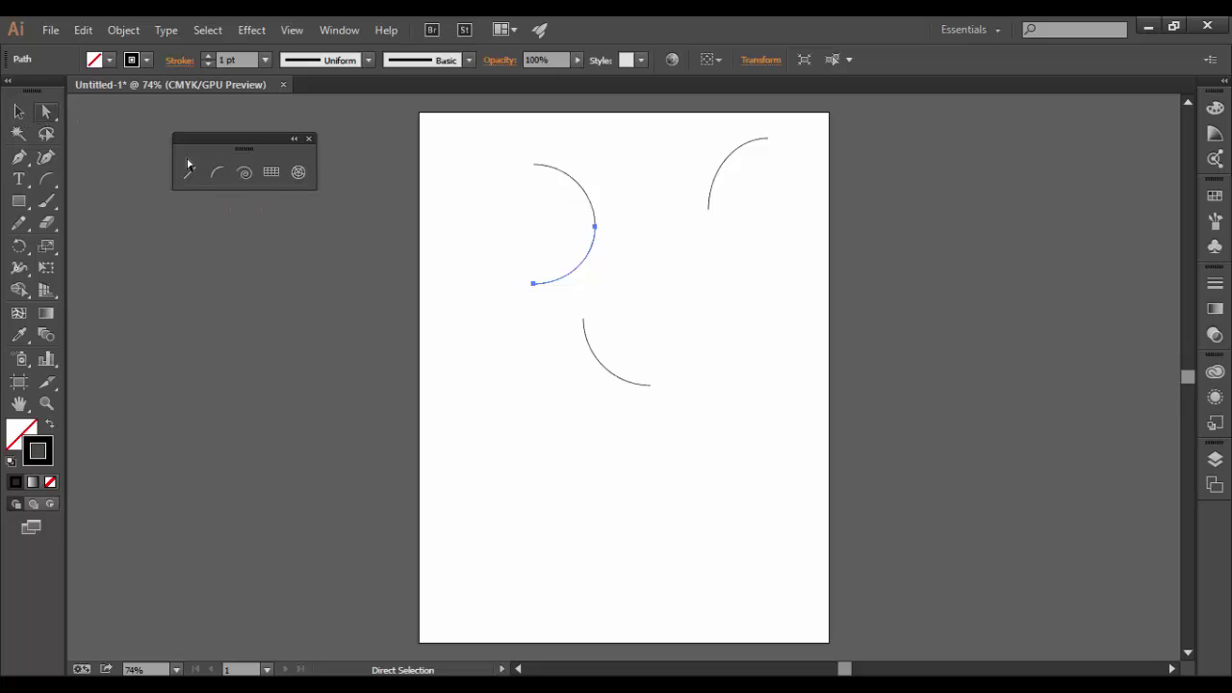
left_click(567, 380)
left_click_drag(495, 154, 628, 314)
left_click(141, 33)
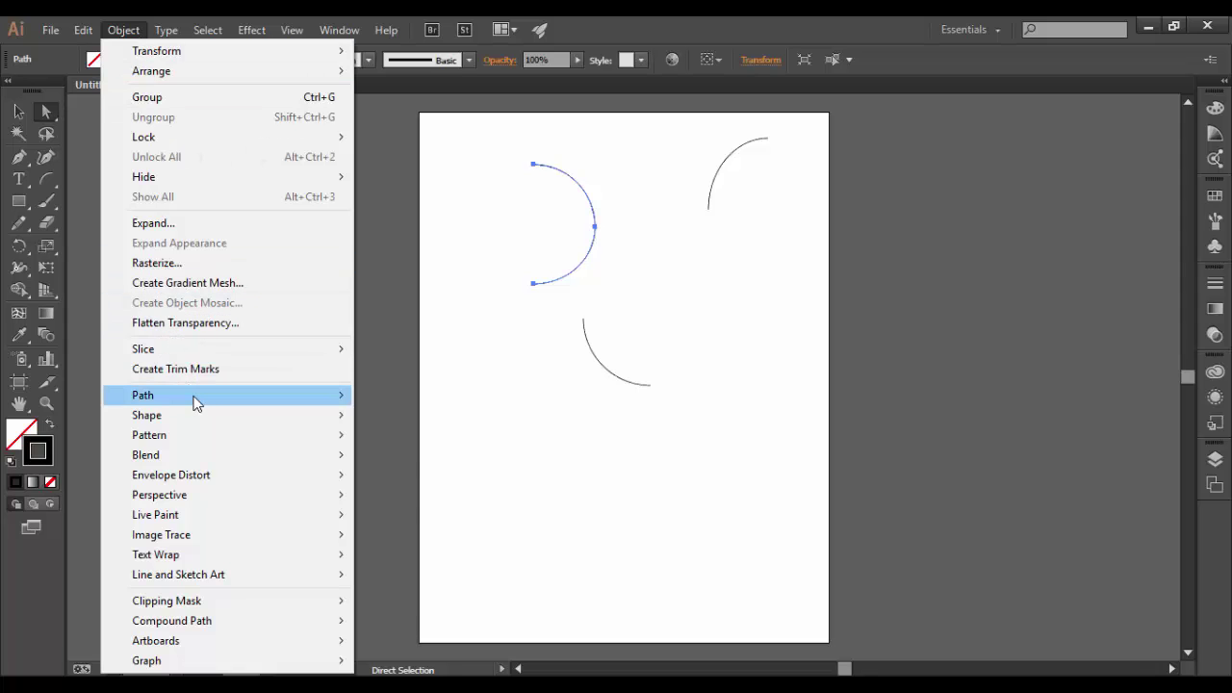
mouse_move(206, 404)
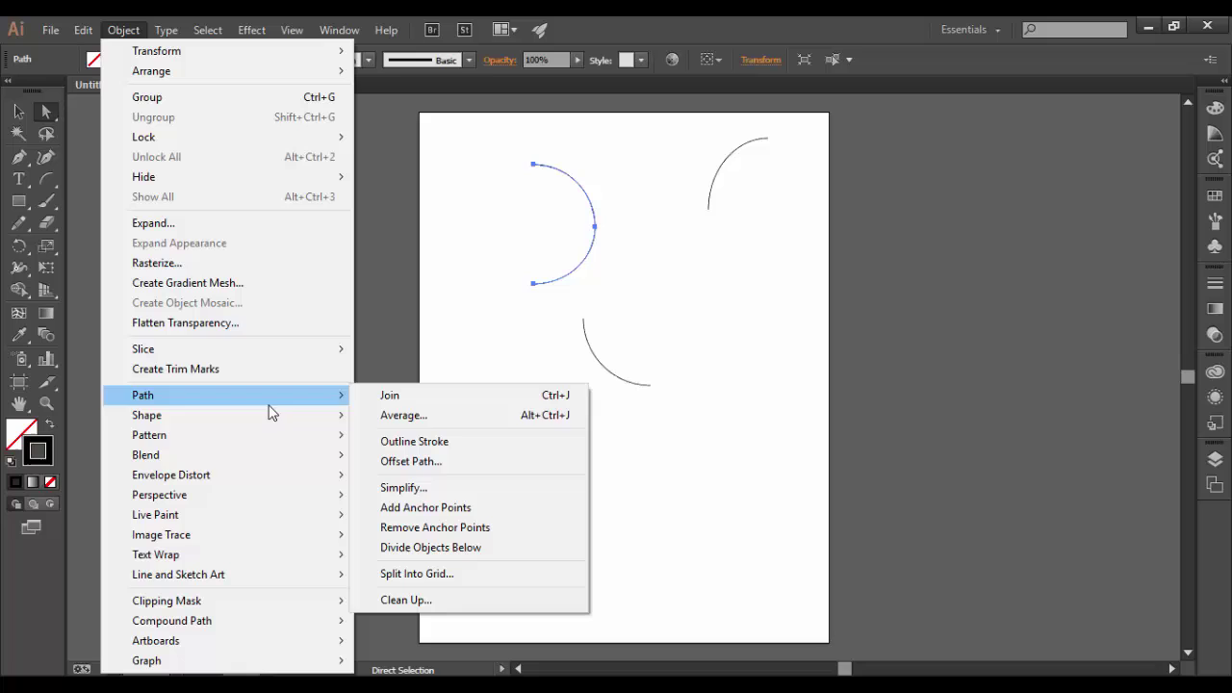
left_click(458, 351)
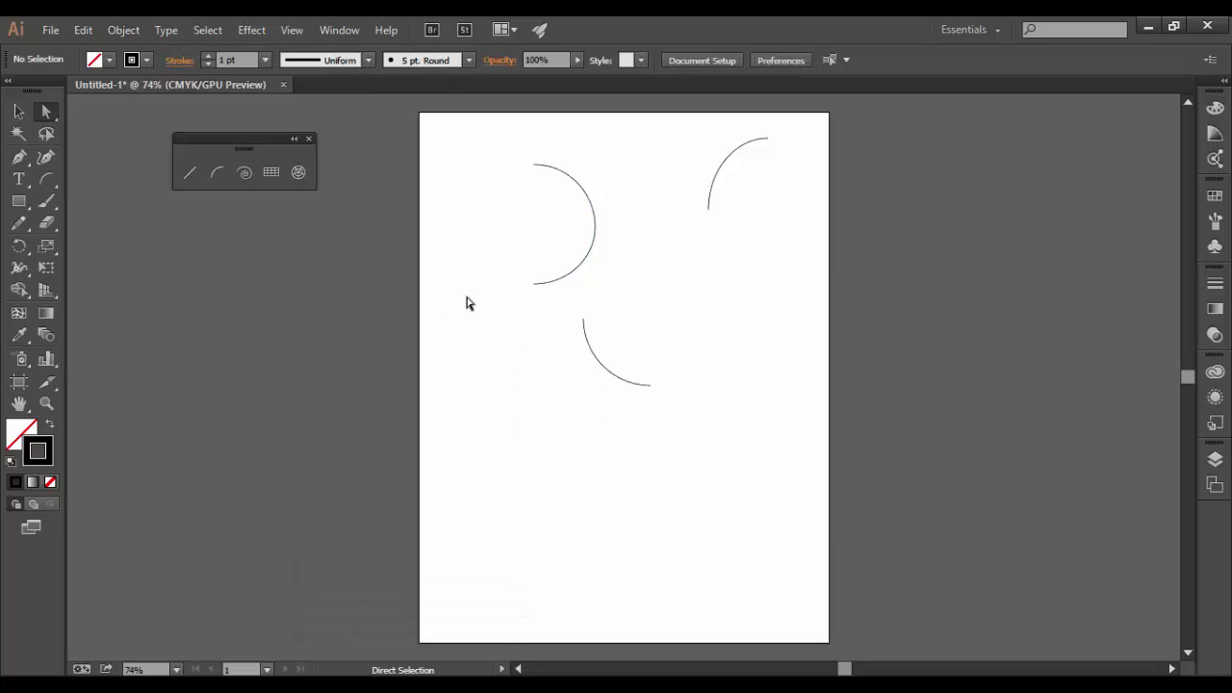
Nudge the half-circle's two left end points leftward into a long bullet-shaped curve, then deselect it
left_click(592, 241)
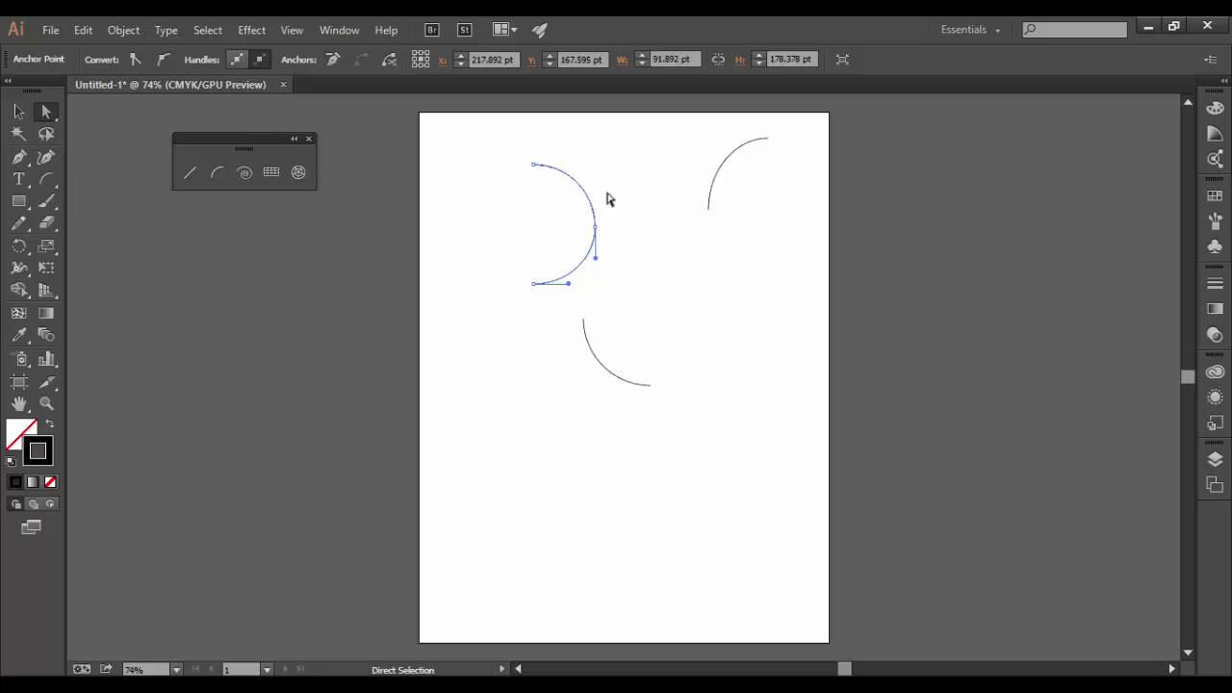
left_click(528, 160)
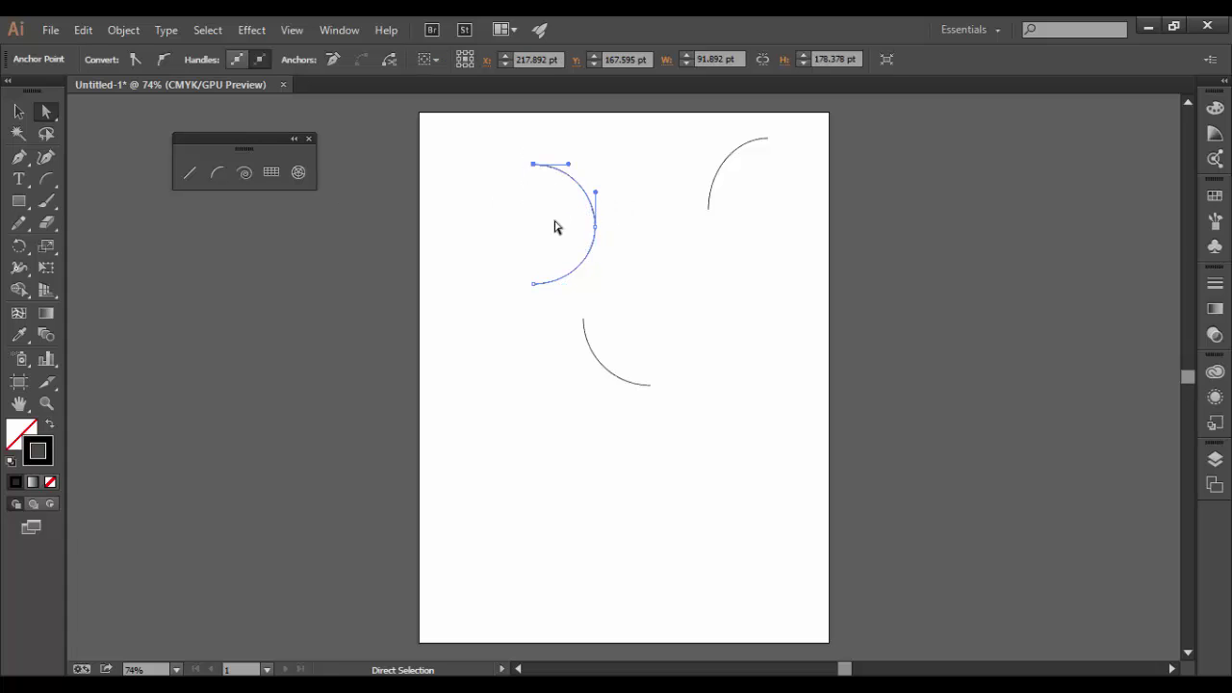
left_click(532, 283)
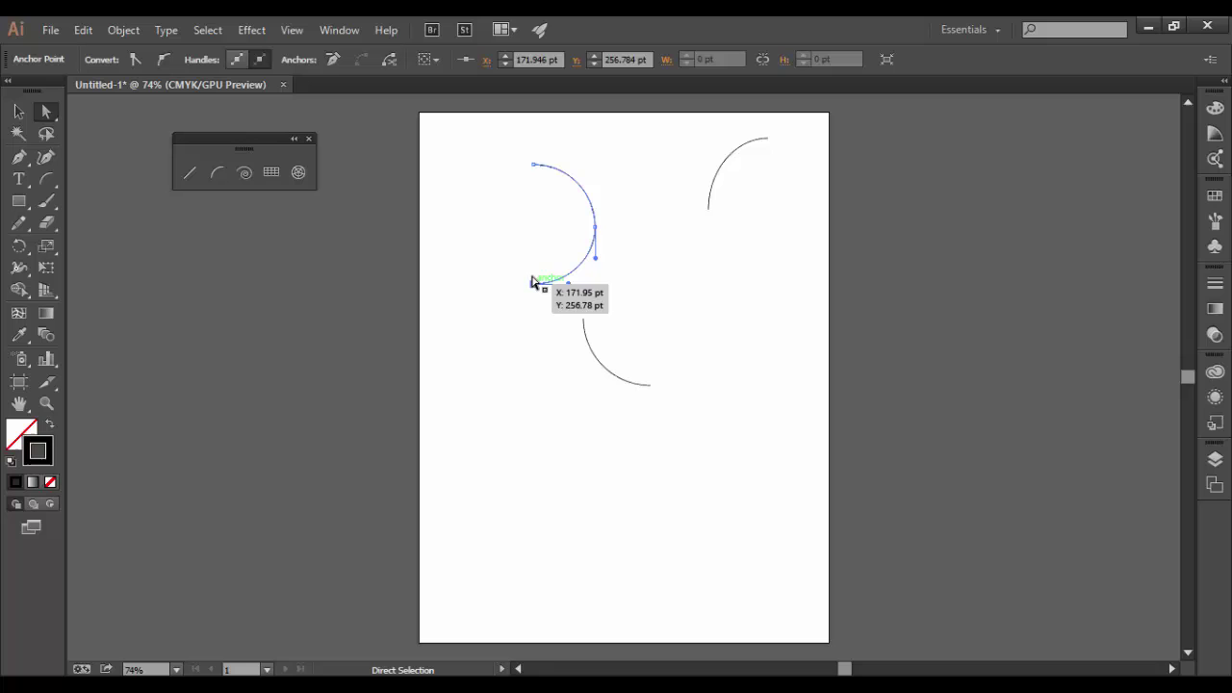
left_click_drag(499, 127, 553, 301)
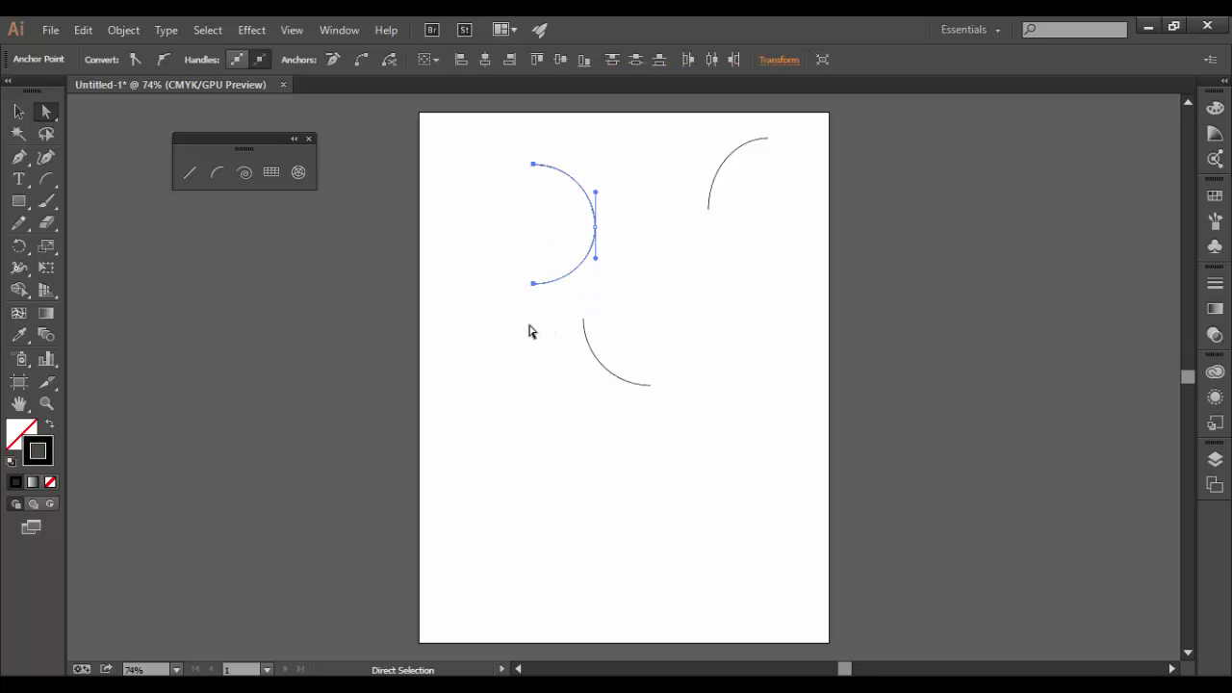
key("Left")
key("Left")
key("Left")
key("Left")
key("Left")
key("Left")
key("Left")
key("Left")
key("Left")
key("Left")
key("Left")
key("Left")
key("Left")
key("Left")
key("Left")
key("Left")
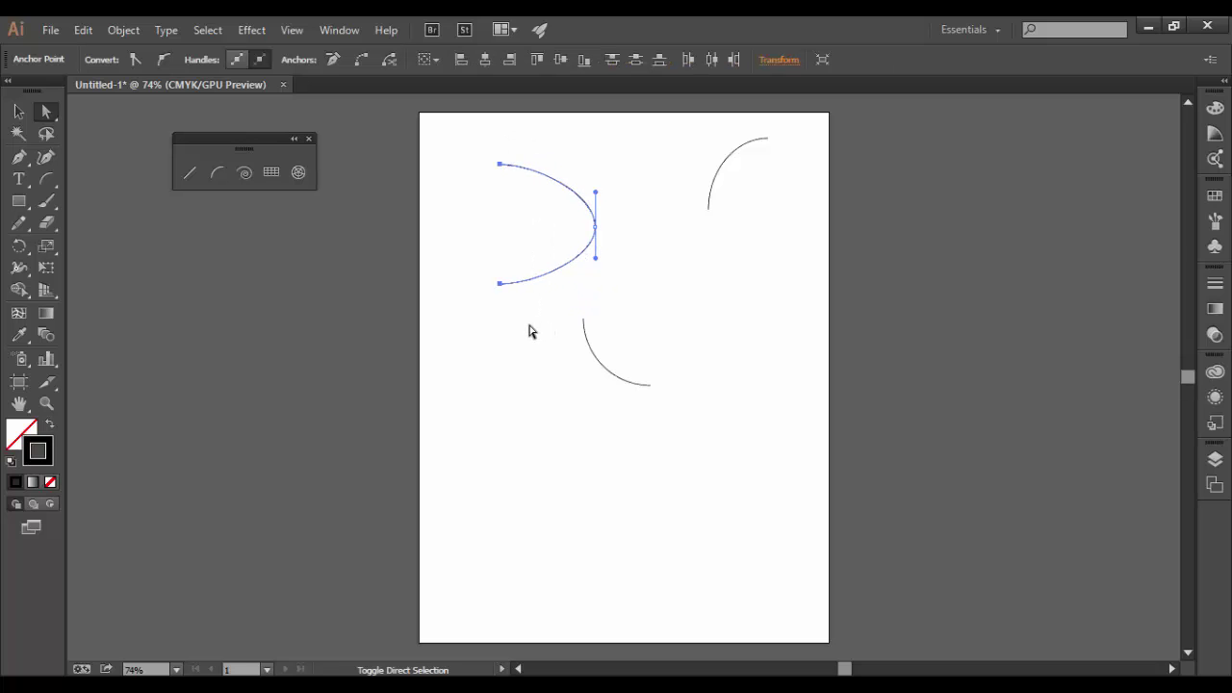
key("Left")
key("Left")
key("Left")
key("Left")
key("Left")
key("Left")
key("Left")
key("Left")
key("Left")
key("Left")
key("Left")
key("Left")
key("Left")
key("Left")
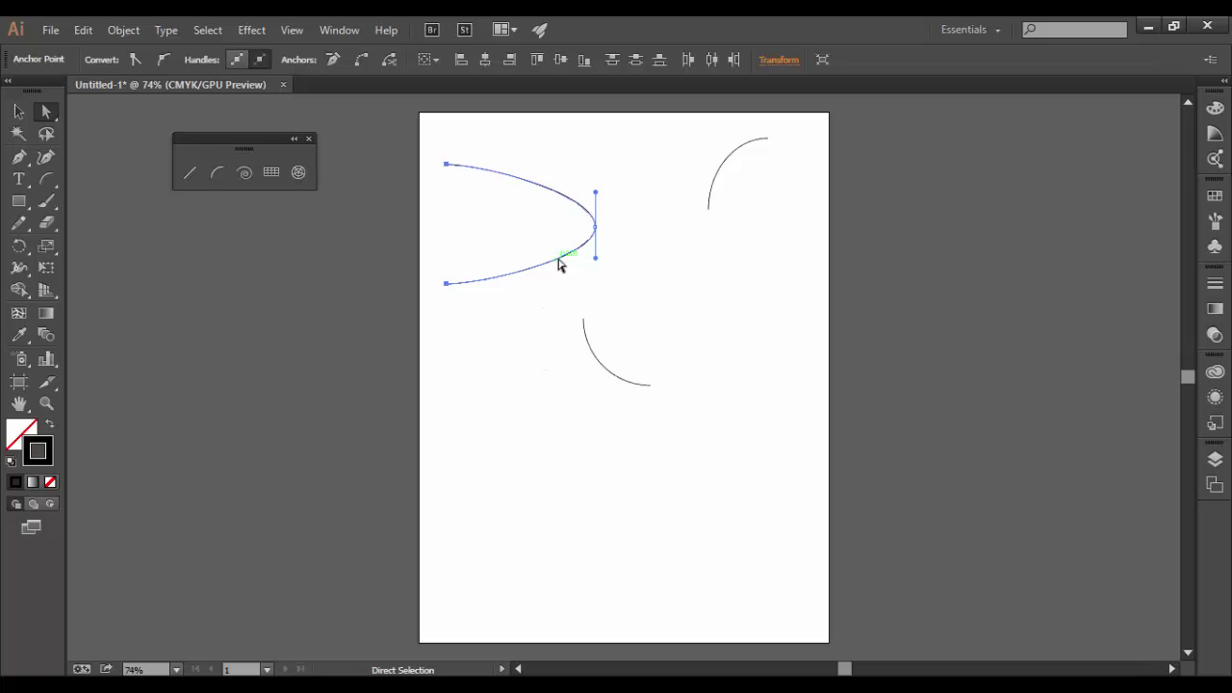
left_click(18, 112)
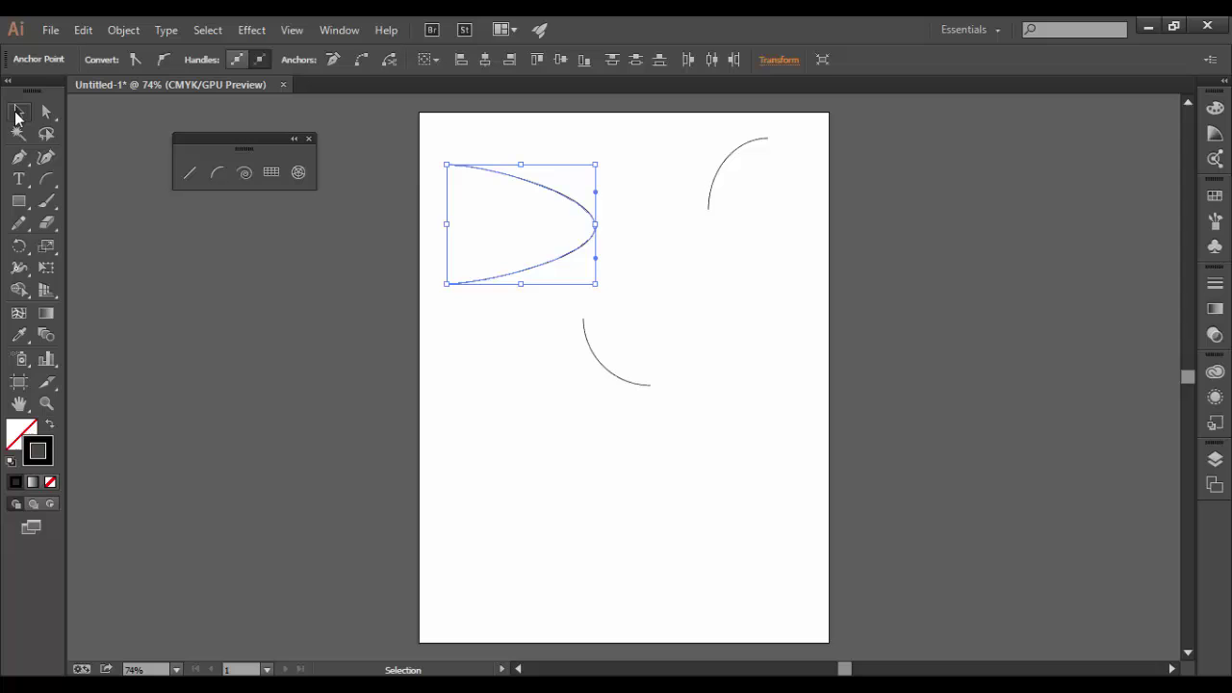
left_click(645, 551)
left_click(218, 171)
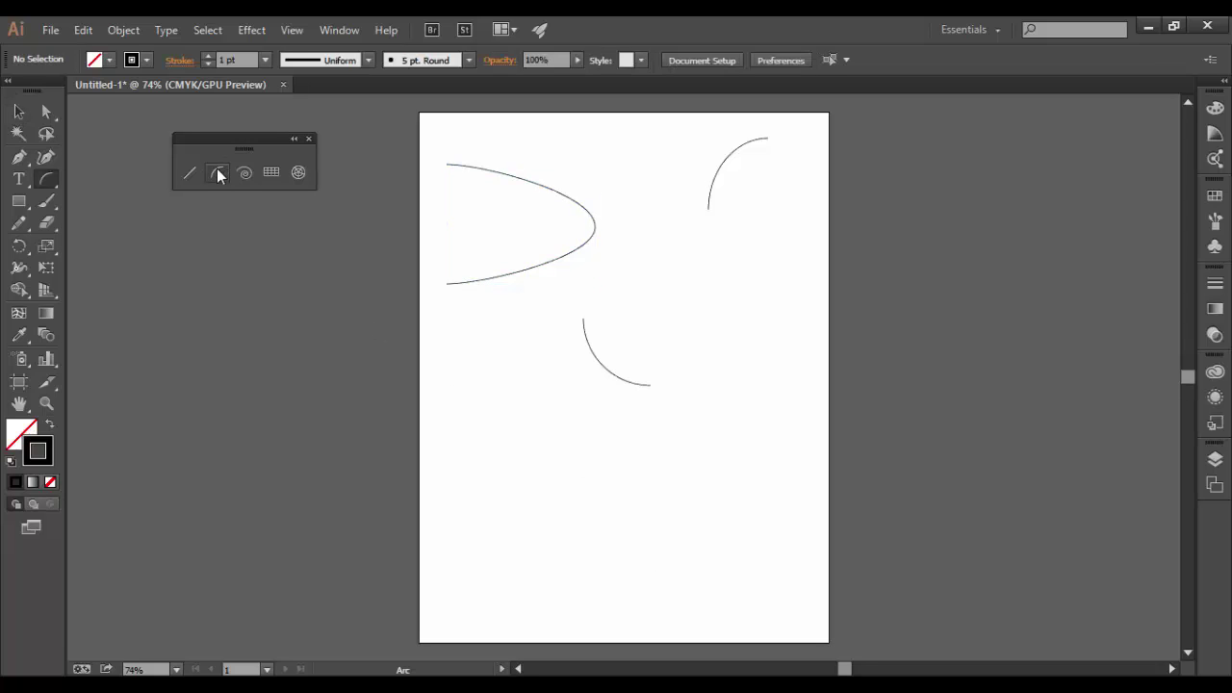
Draw a closed quarter-pie arc on the middle left and fill it with green
left_click_drag(528, 386, 591, 451)
key("c")
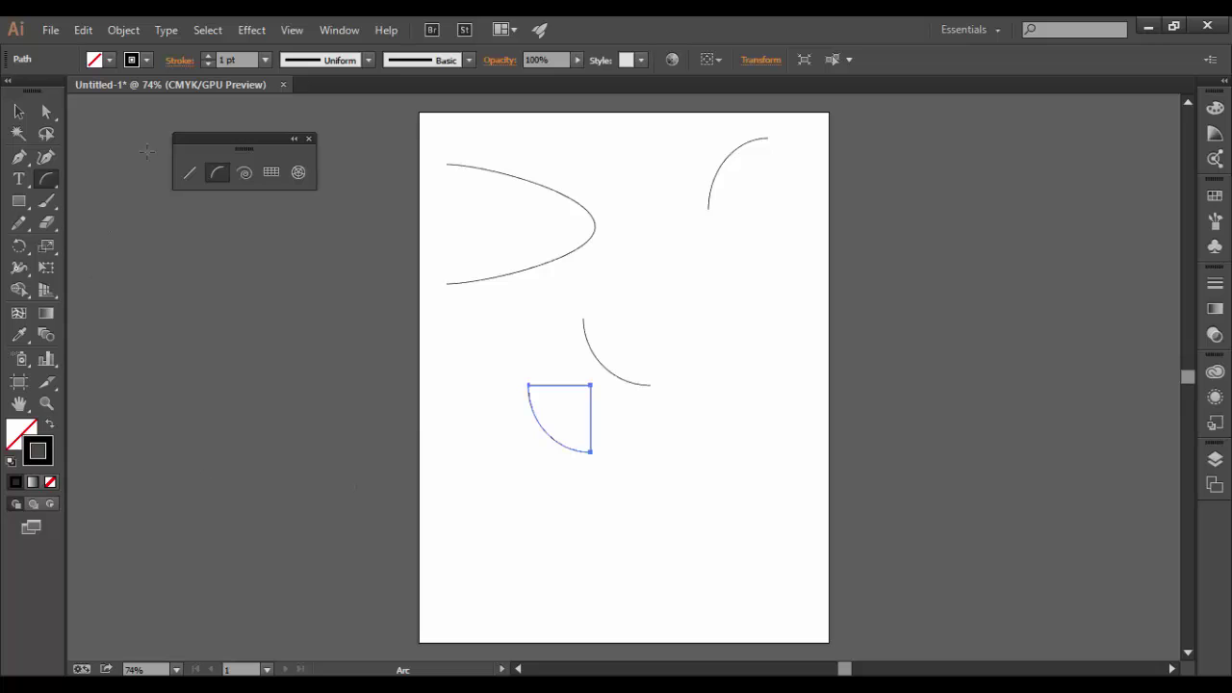
left_click(108, 59)
left_click(101, 105)
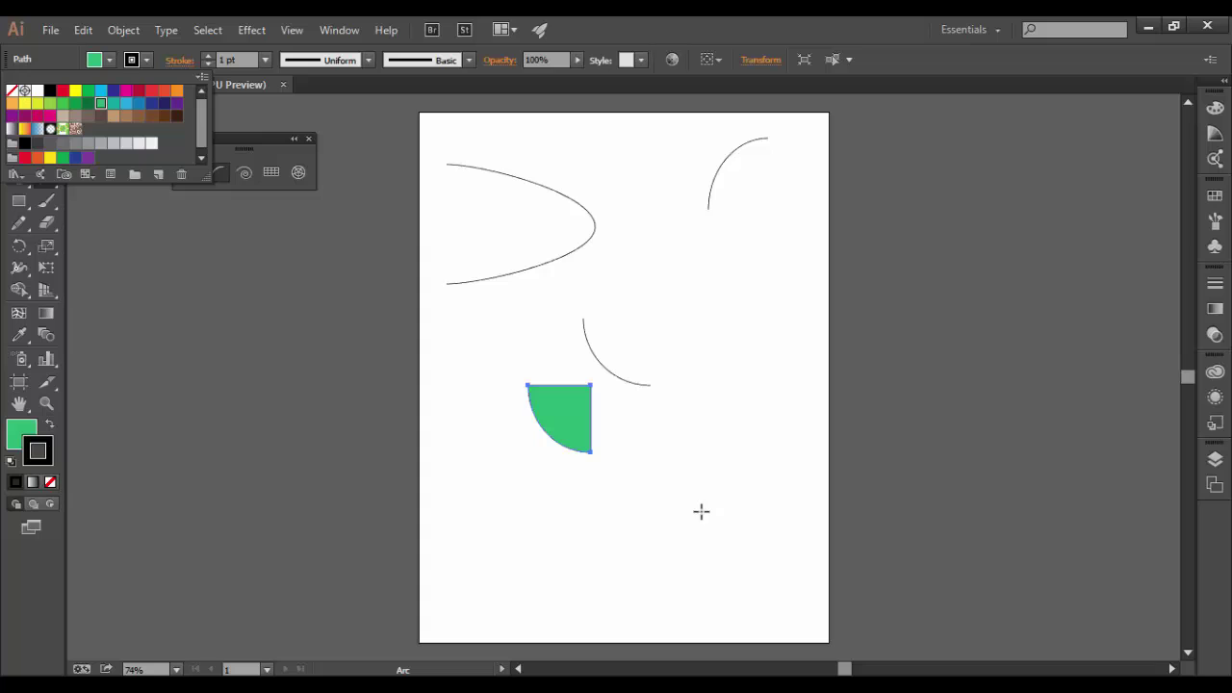
left_click(772, 270)
Add a tall closed arc beside the green wedge and an open arc near the top centre
left_click_drag(738, 282, 671, 403)
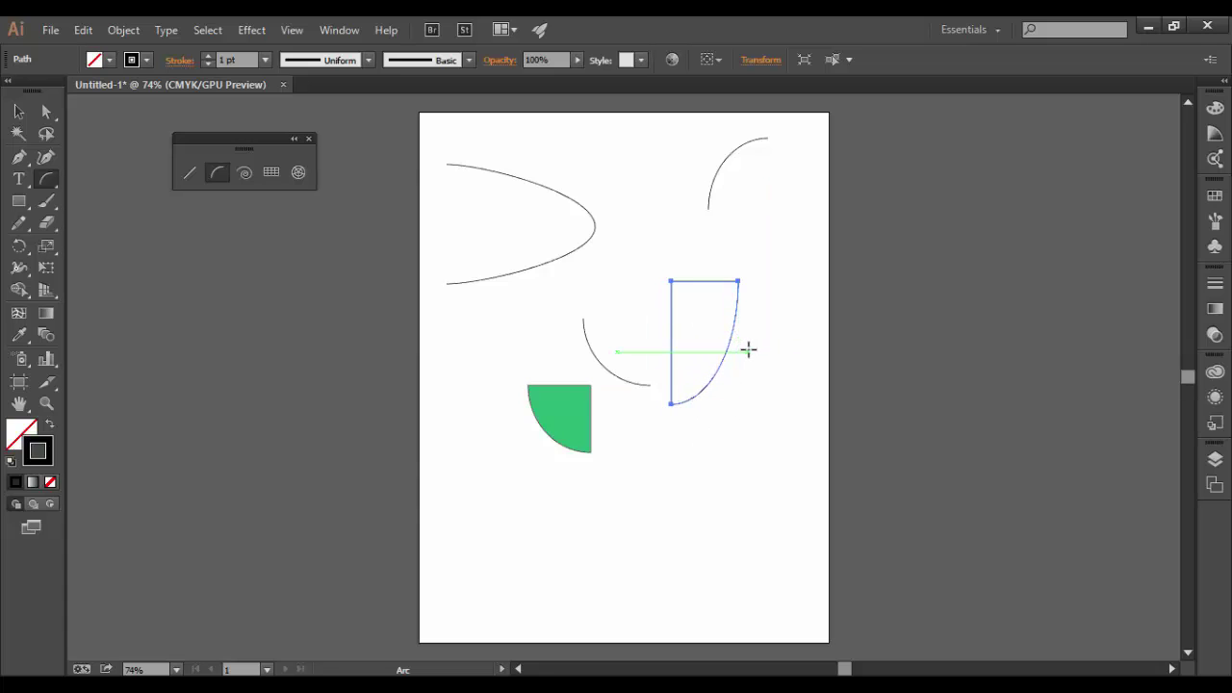
left_click_drag(662, 179, 472, 164)
key("c")
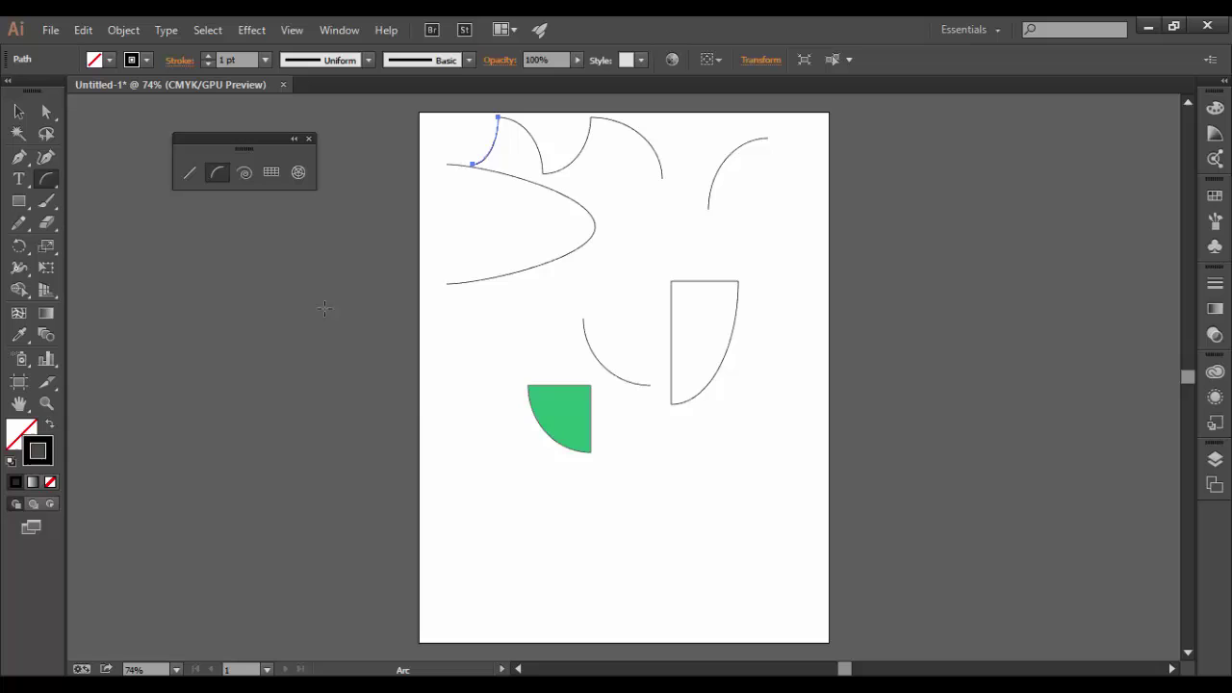
Draw straight lines from the arc ends to close the scalloped shape, and move the tall closed arc right
left_click(190, 174)
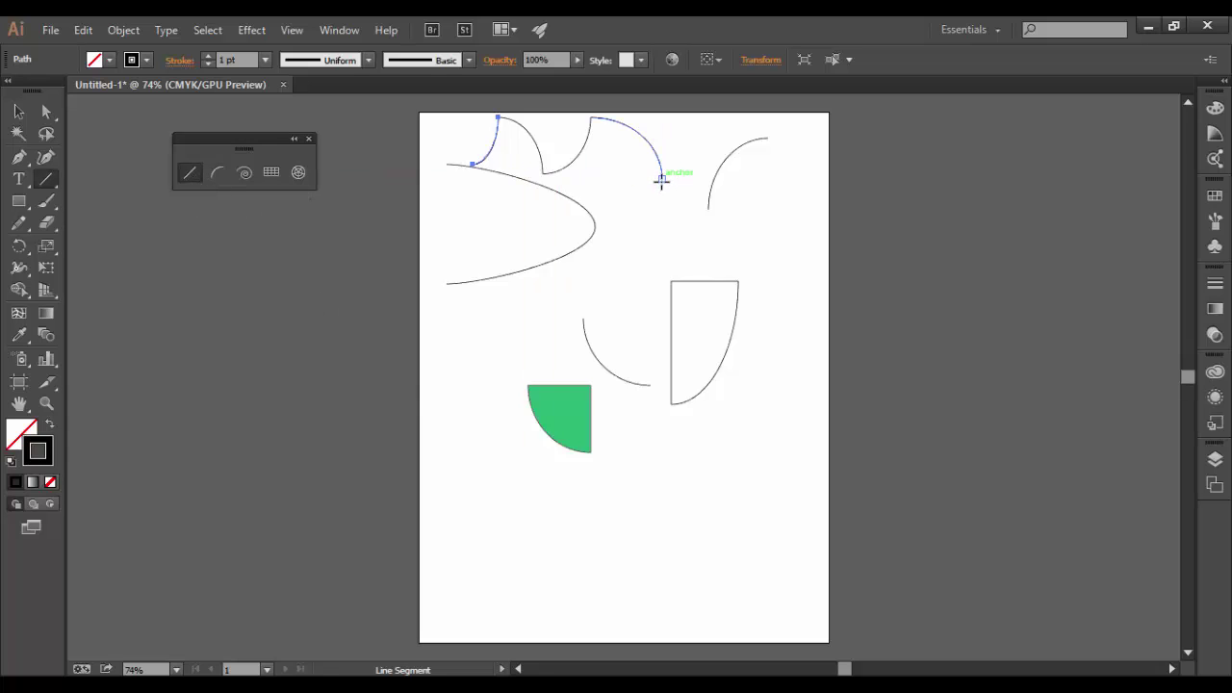
mouse_move(661, 182)
left_mouse_down()
mouse_move(660, 339)
mouse_move(446, 295)
mouse_move(432, 338)
mouse_move(471, 157)
left_mouse_up()
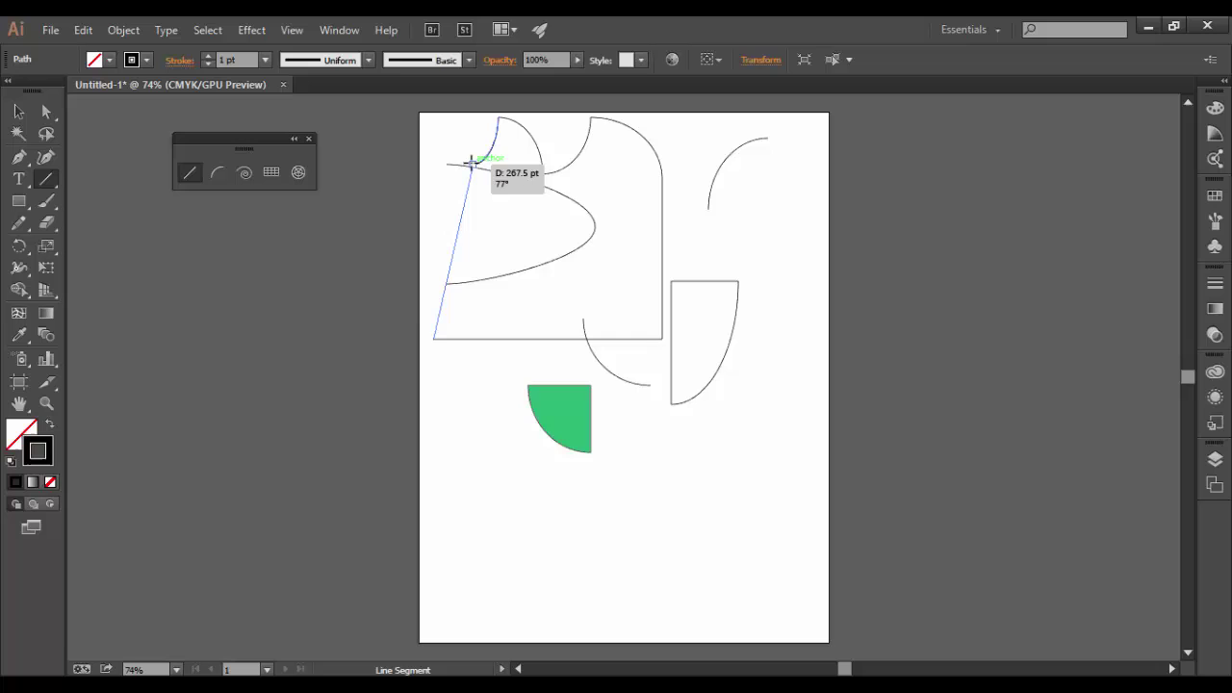
left_click_drag(471, 157, 472, 163)
left_click_drag(620, 377, 729, 515)
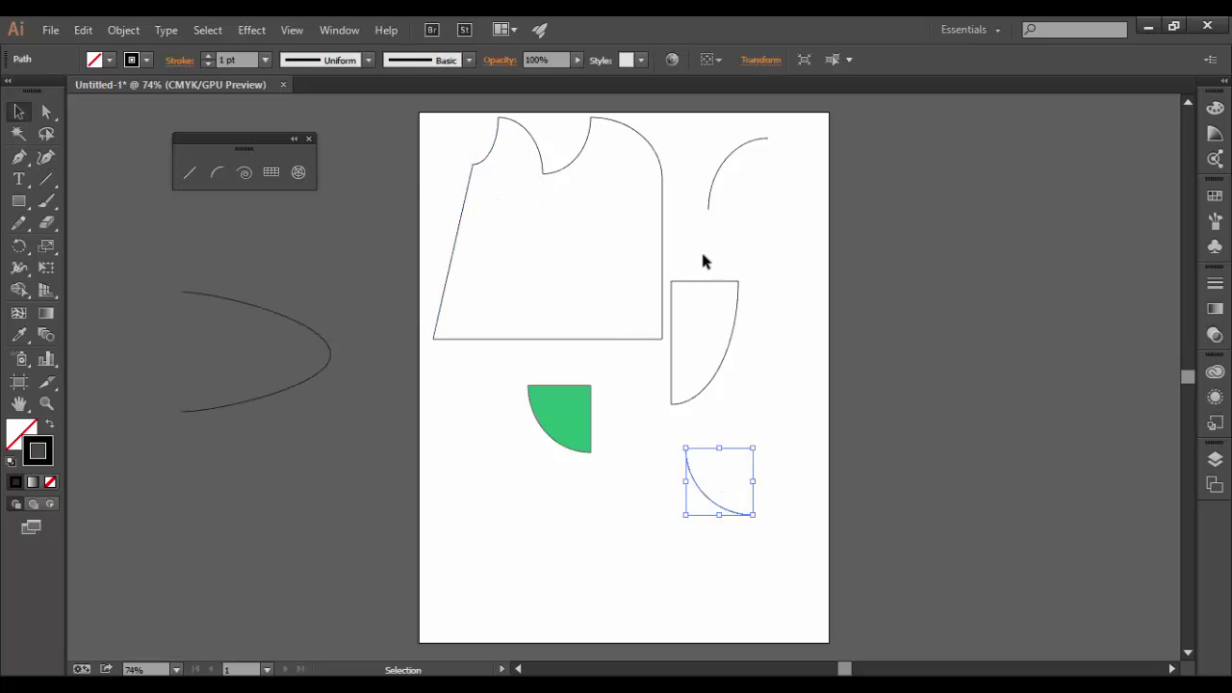
left_click_drag(717, 282, 780, 288)
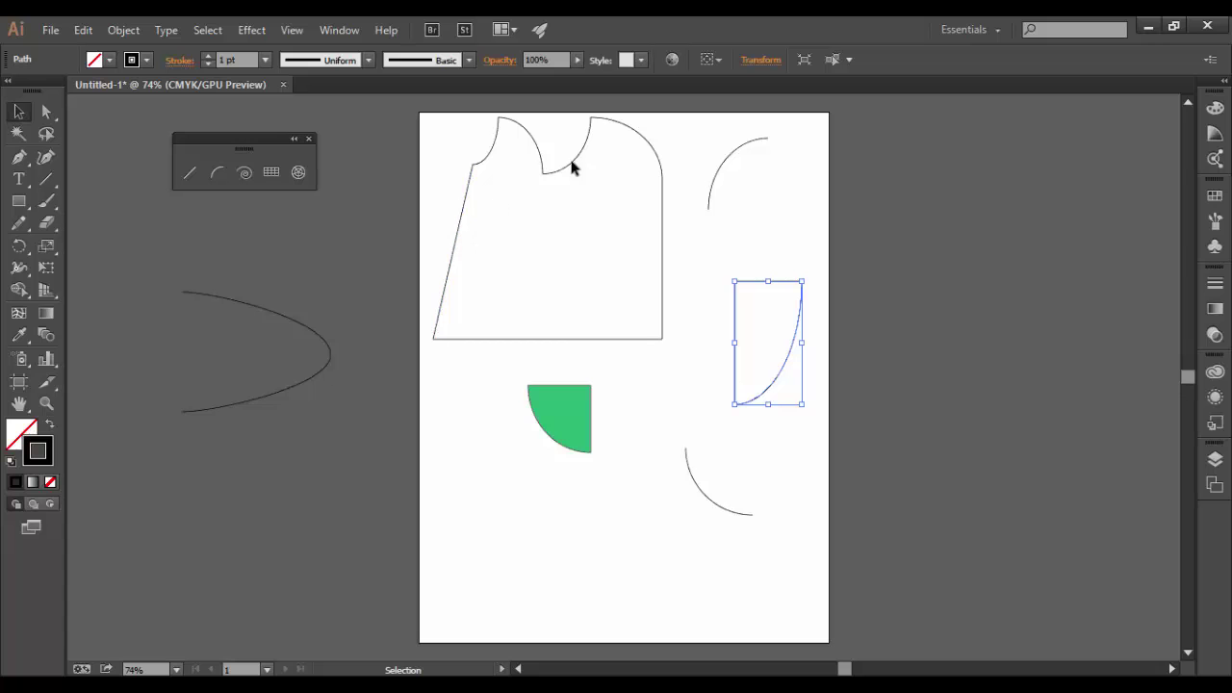
left_click_drag(453, 87, 689, 355)
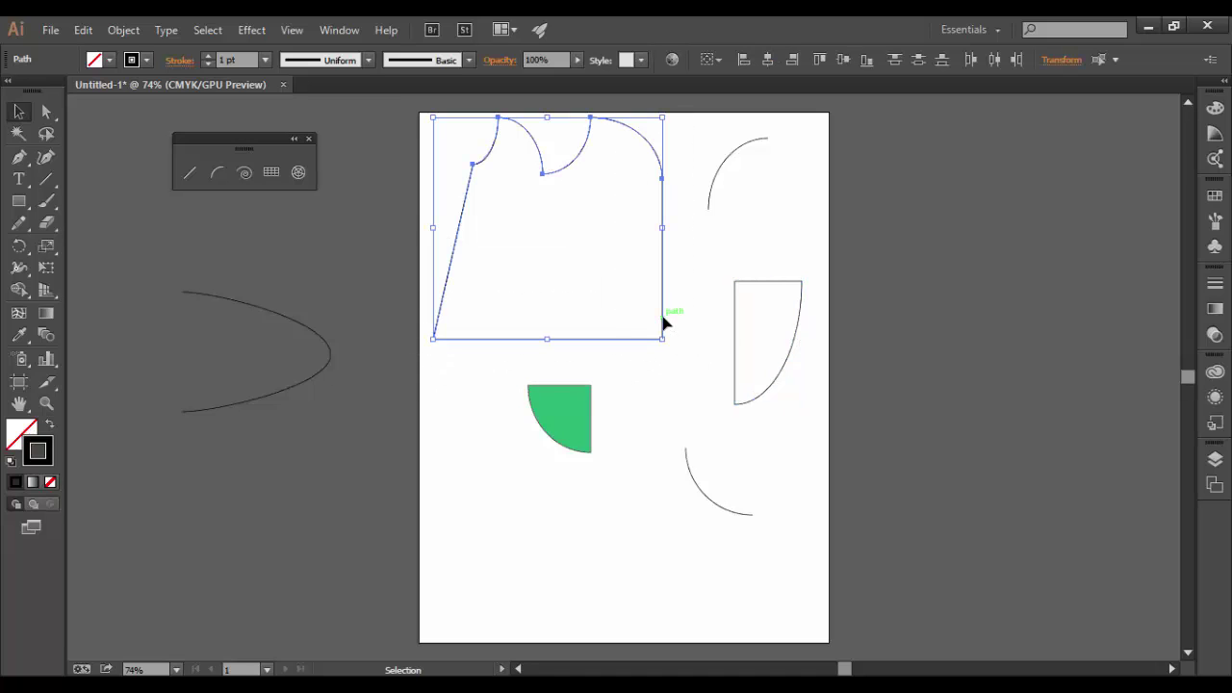
Round the shape's left shoulder corner with the live-corner widget
key("a")
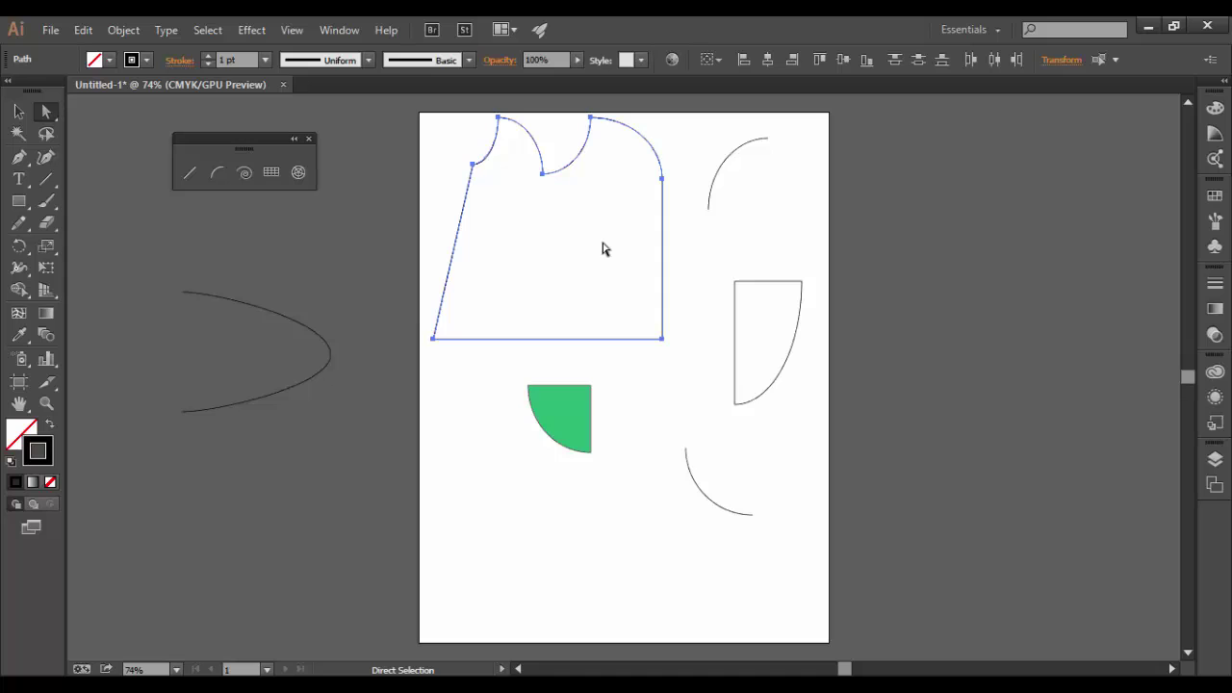
left_click(473, 166)
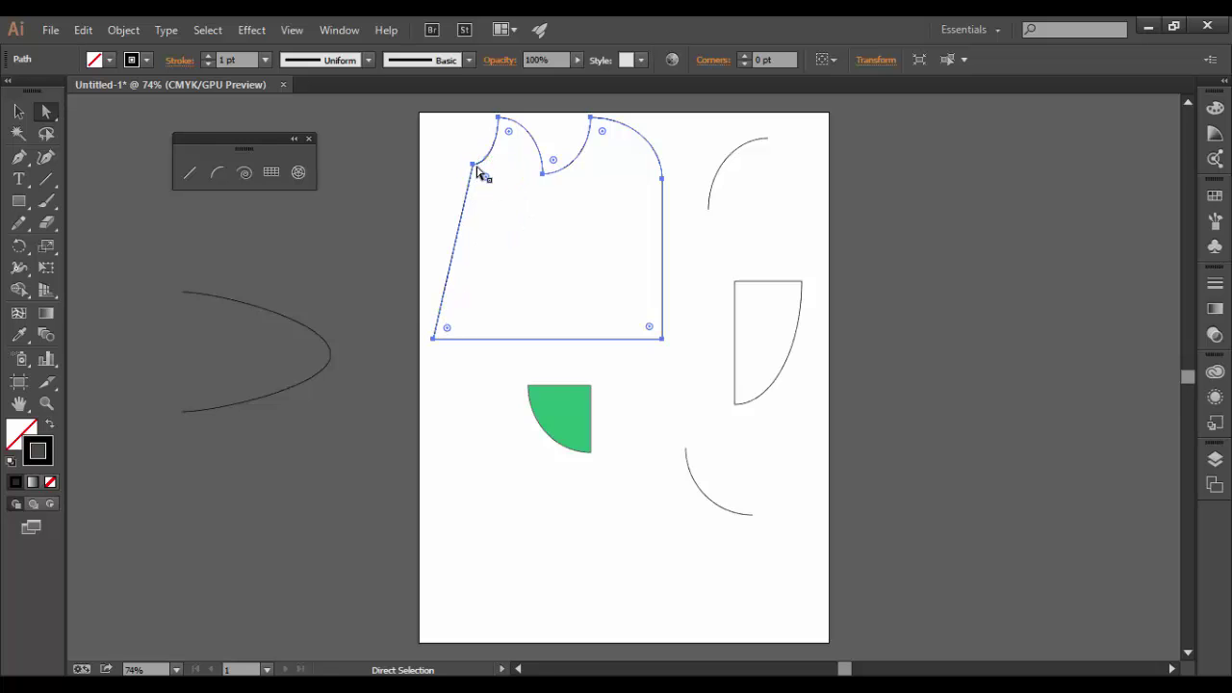
left_click_drag(486, 177, 487, 220)
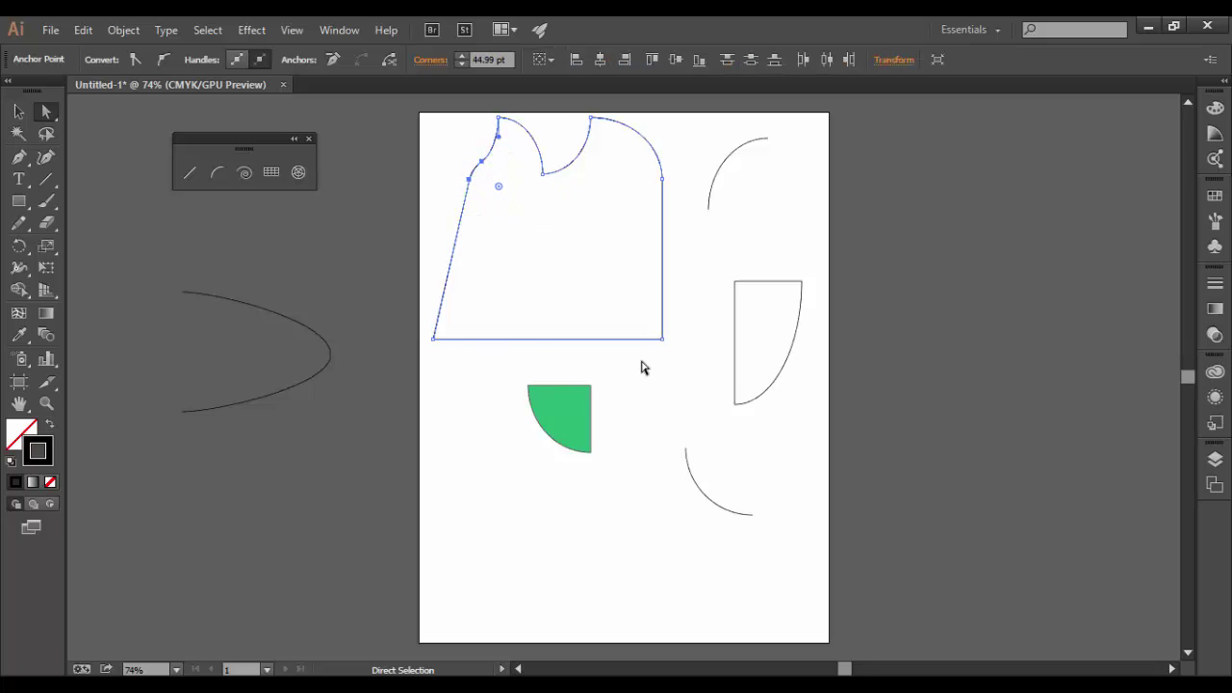
Move the bottom-left corner right so the left side stands upright, then reposition the shape
left_click_drag(434, 338, 466, 345)
left_click(626, 395)
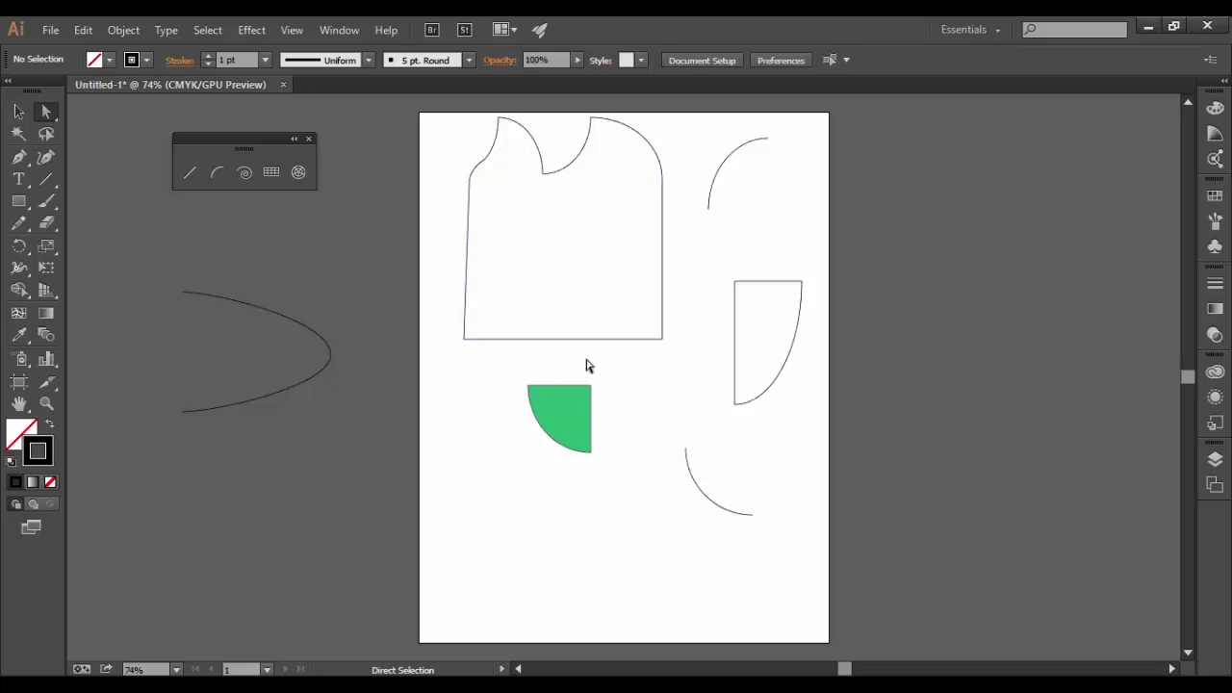
left_click(471, 289)
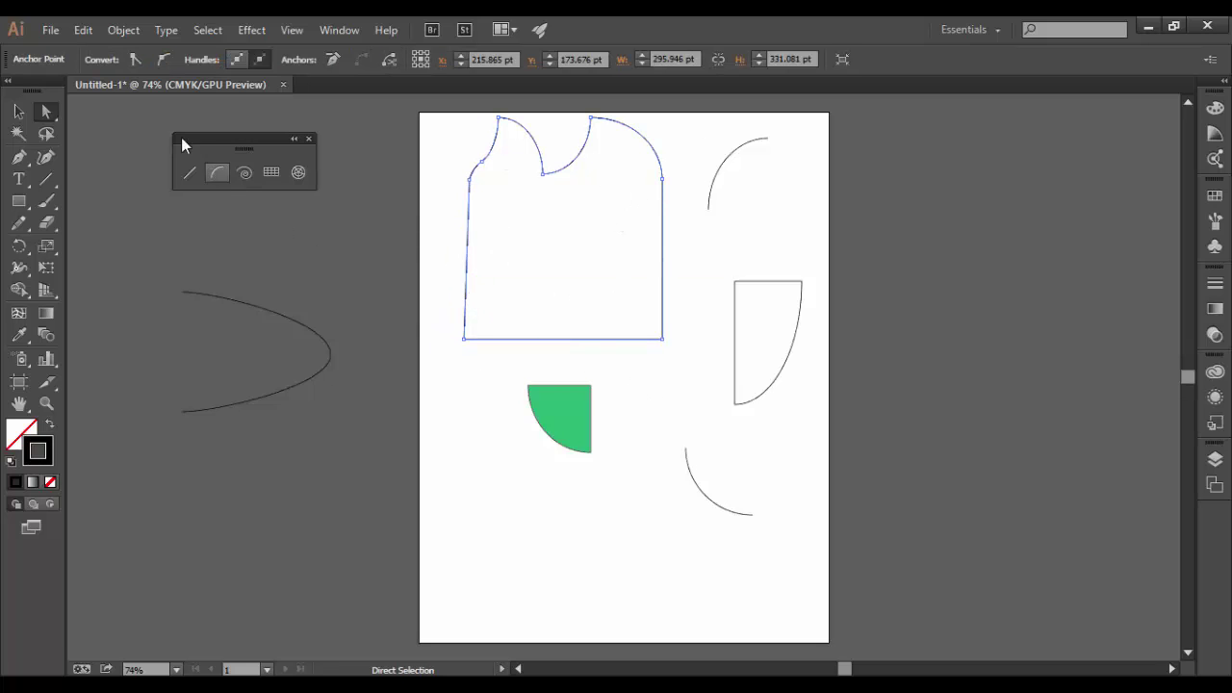
left_click(20, 113)
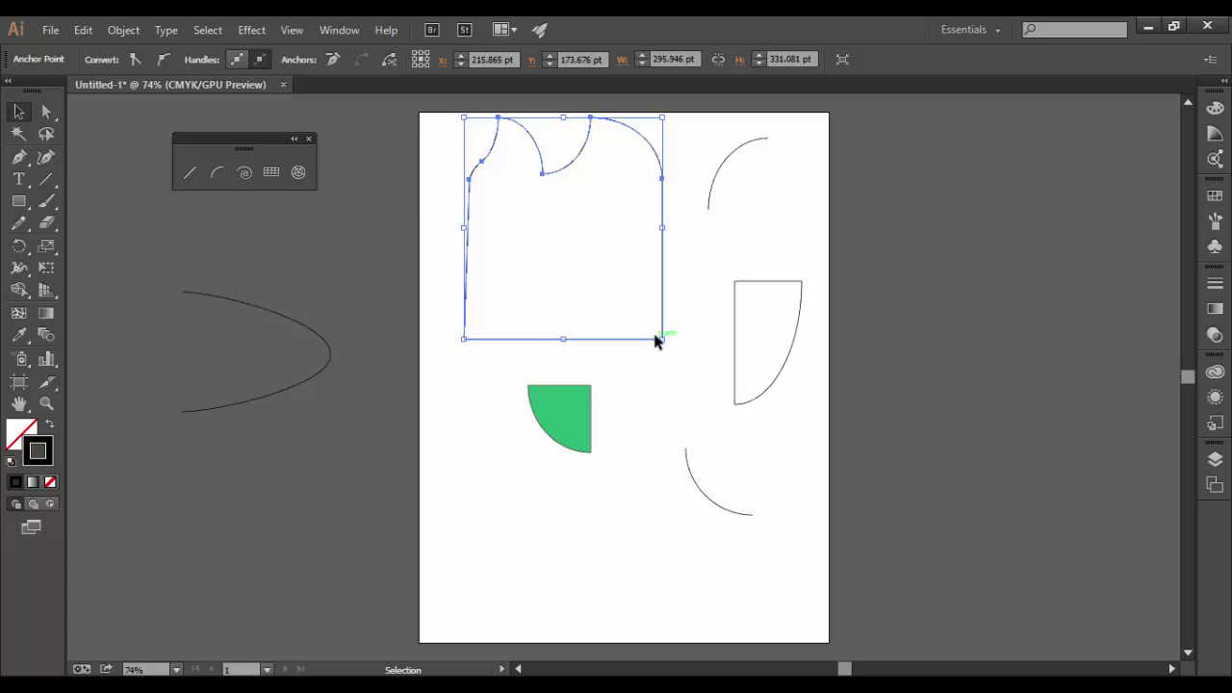
mouse_move(599, 339)
left_mouse_down()
mouse_move(597, 373)
mouse_move(591, 339)
left_mouse_up()
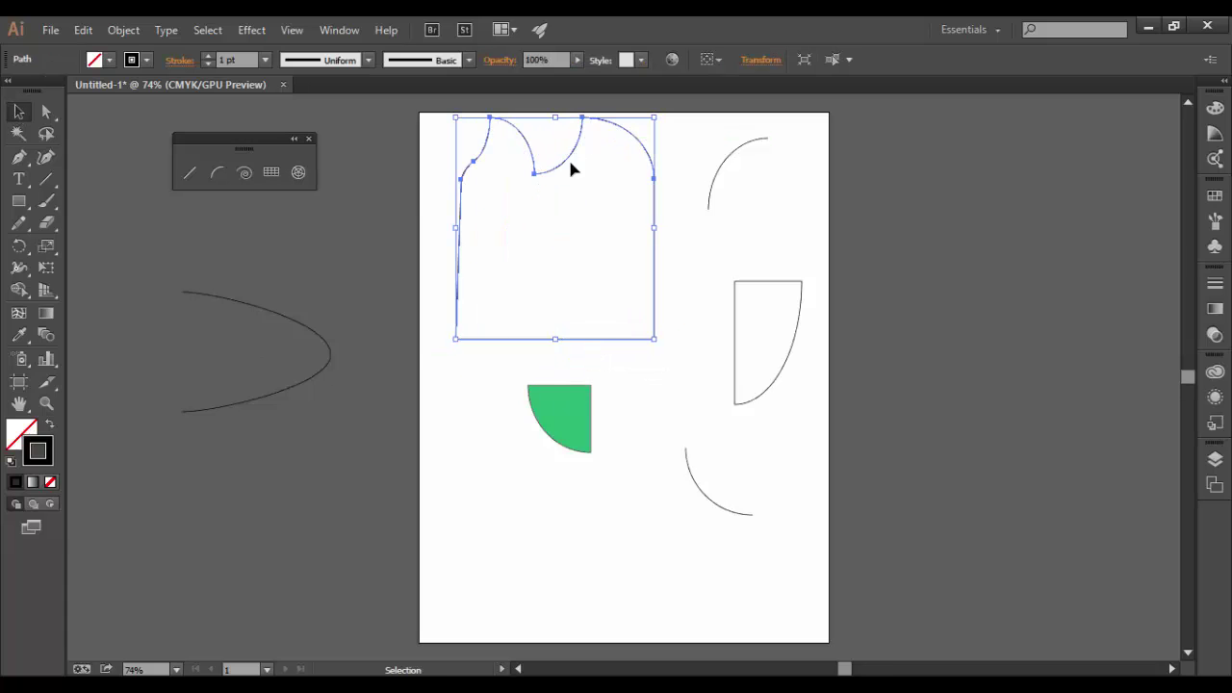
Fill the scalloped shape with blue, drag it to the artboard's top-left corner, and deselect
left_click(110, 60)
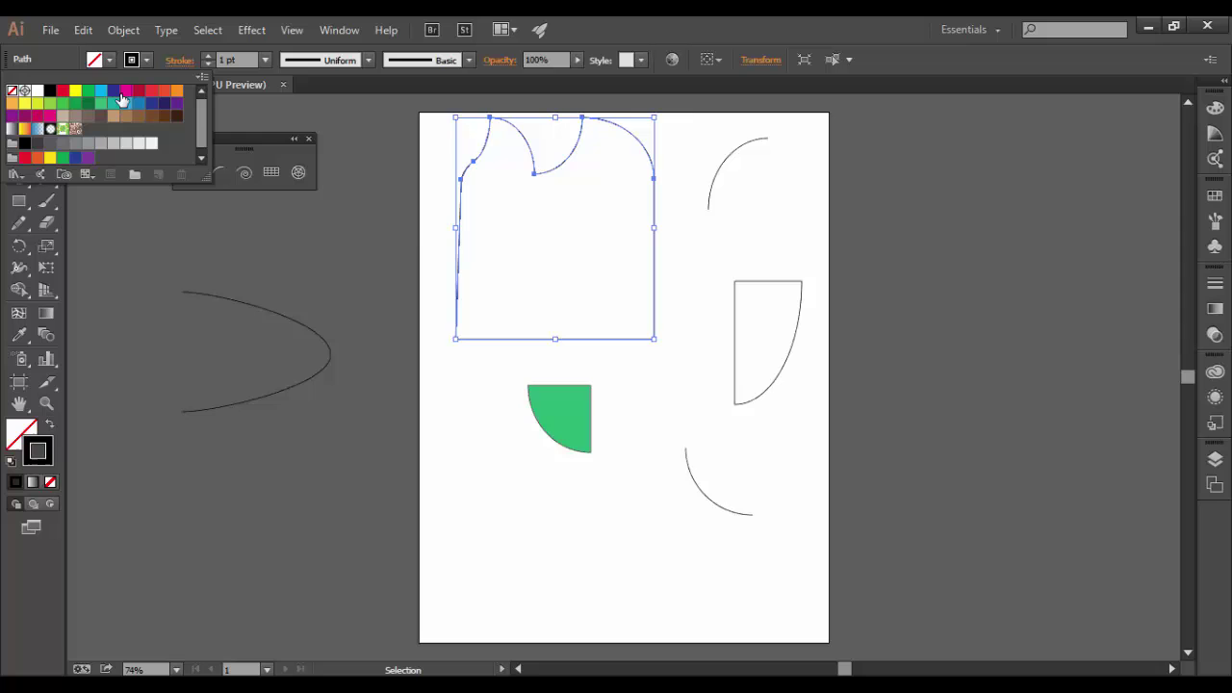
left_click(125, 102)
left_click(688, 336)
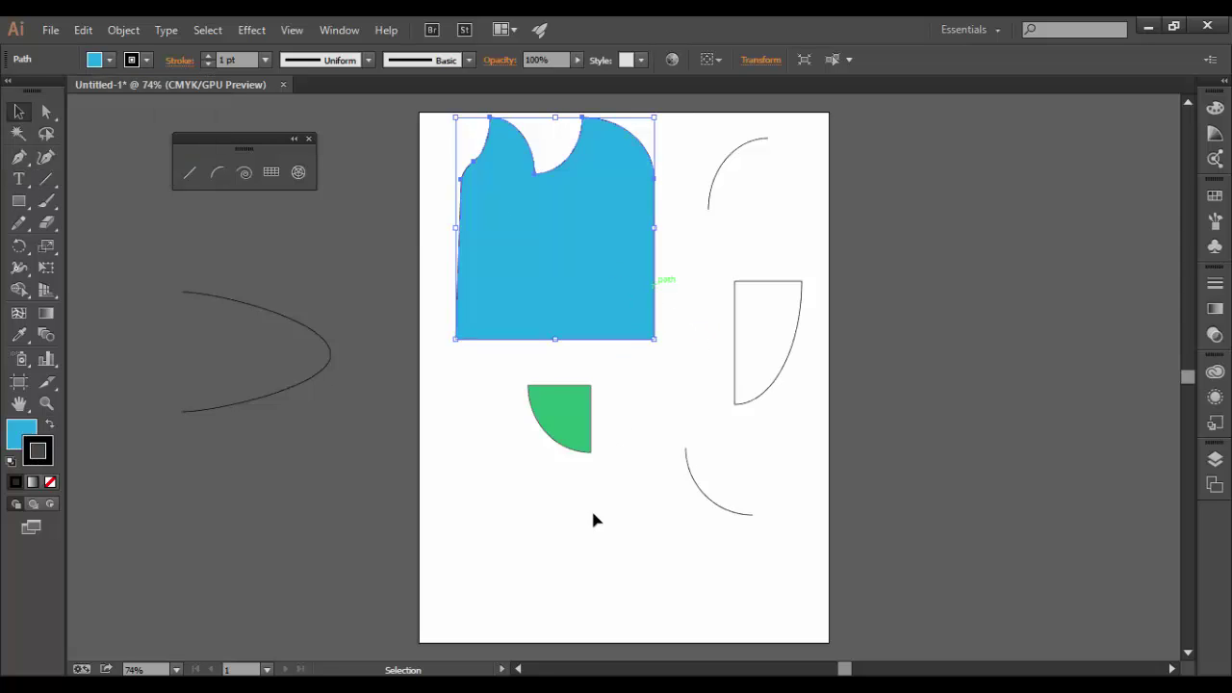
key("ctrl+z")
left_click_drag(561, 509, 535, 249)
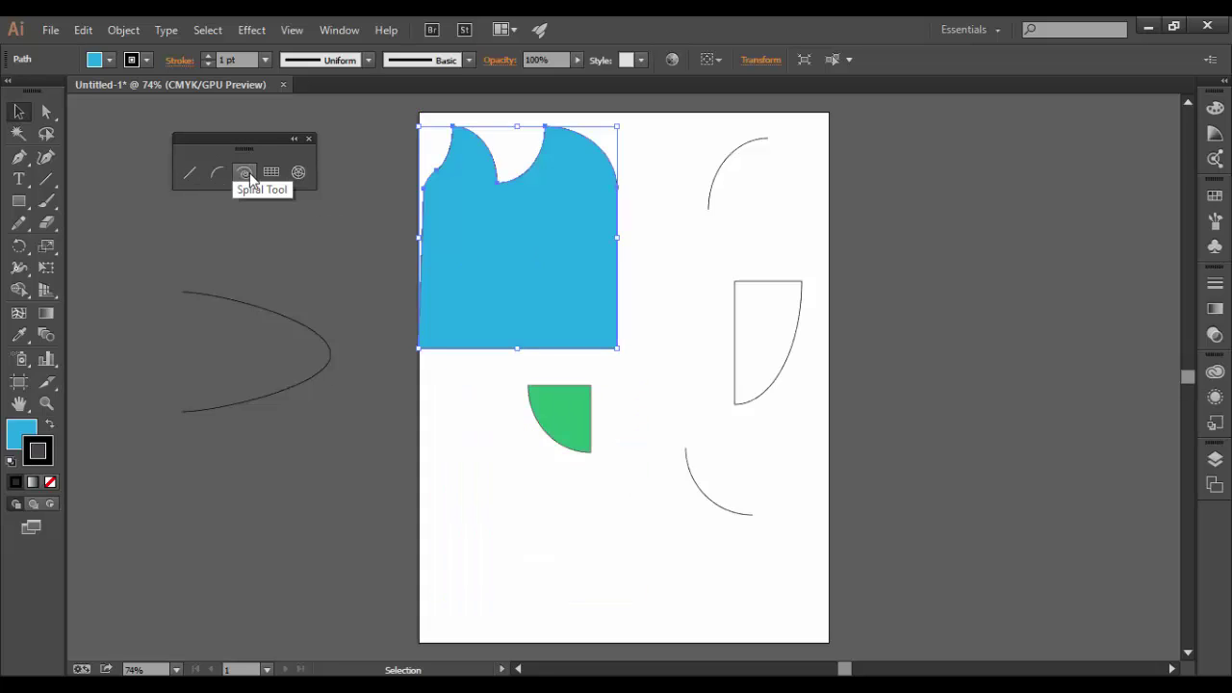
left_click(390, 299)
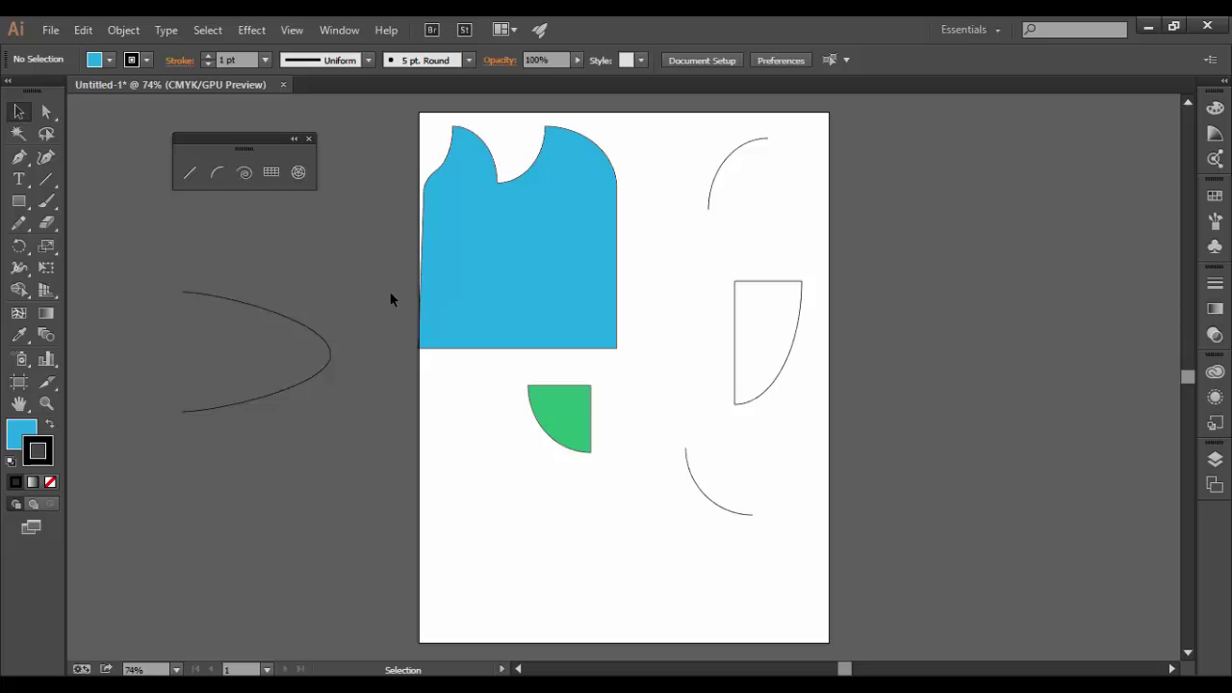